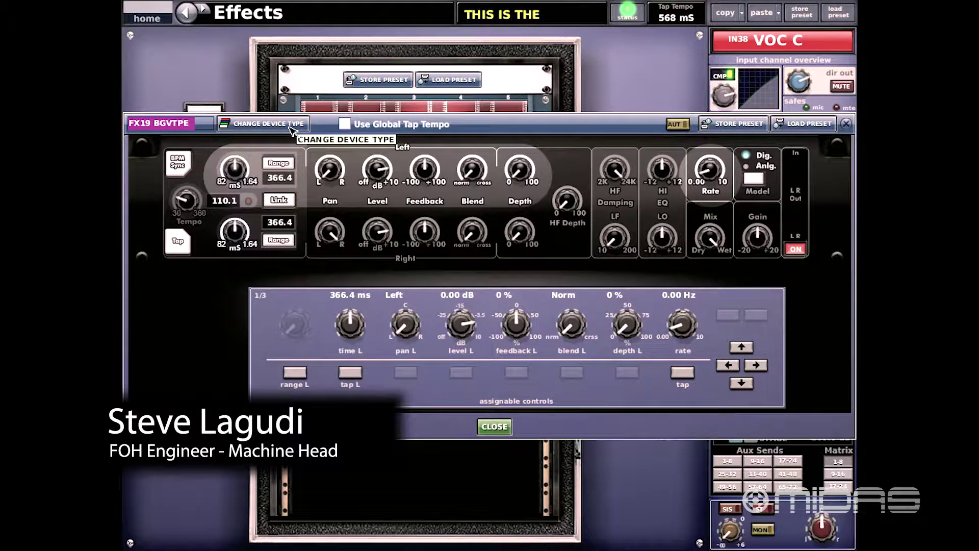
- Open the effect type list and enable Use Global Tap Tempo for the FX19 delay
left_click(267, 123)
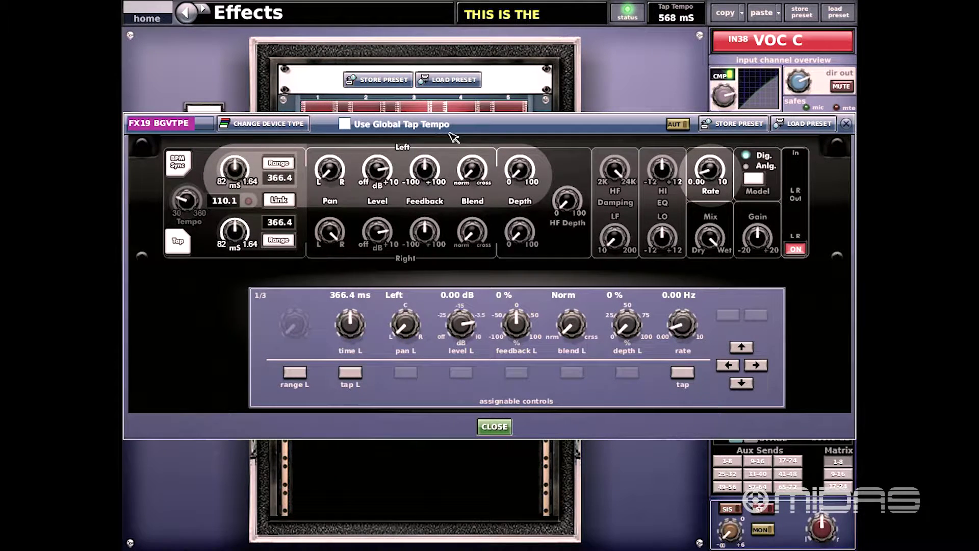
left_click(345, 124)
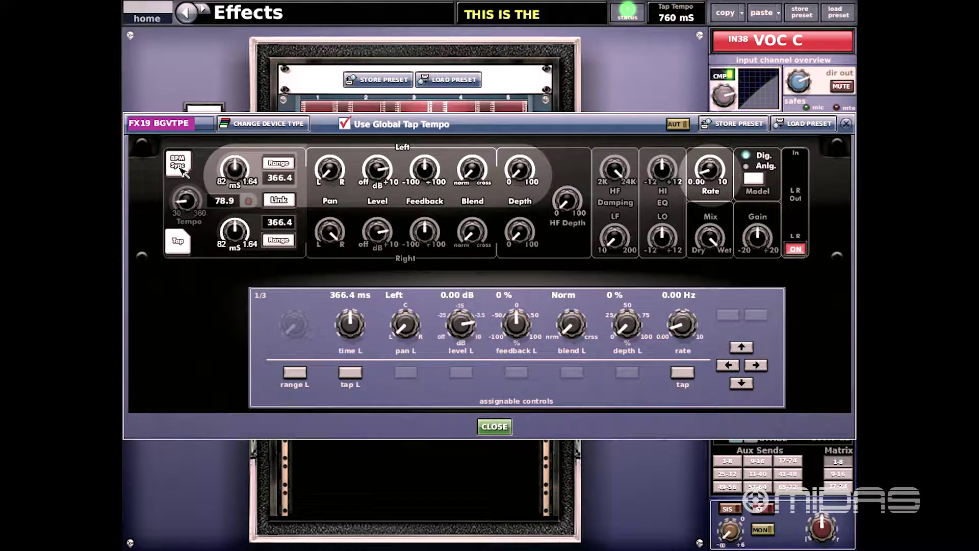
- Turn on FX19 BPM Sync and leave the left delay time at a quarter note (1/4)
left_click(181, 169)
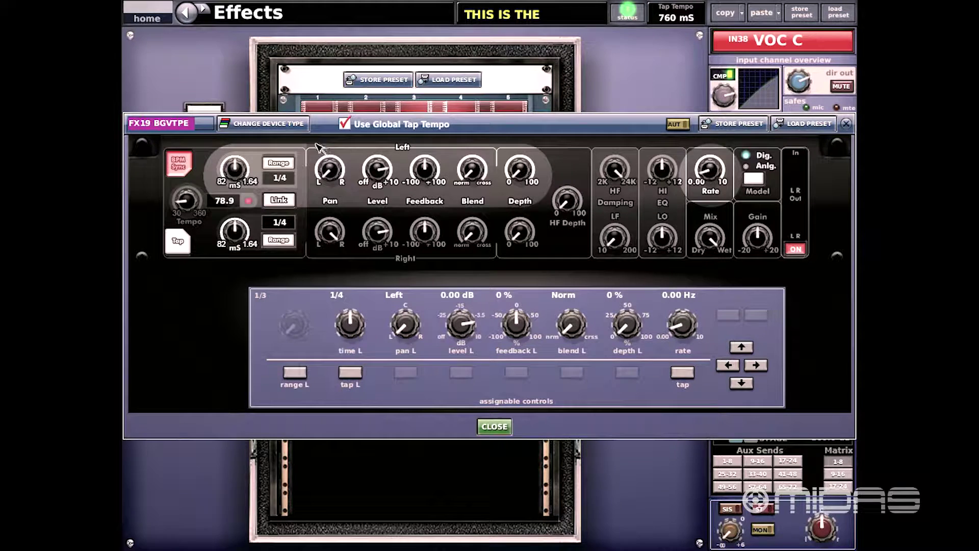
left_click_drag(234, 172, 234, 170)
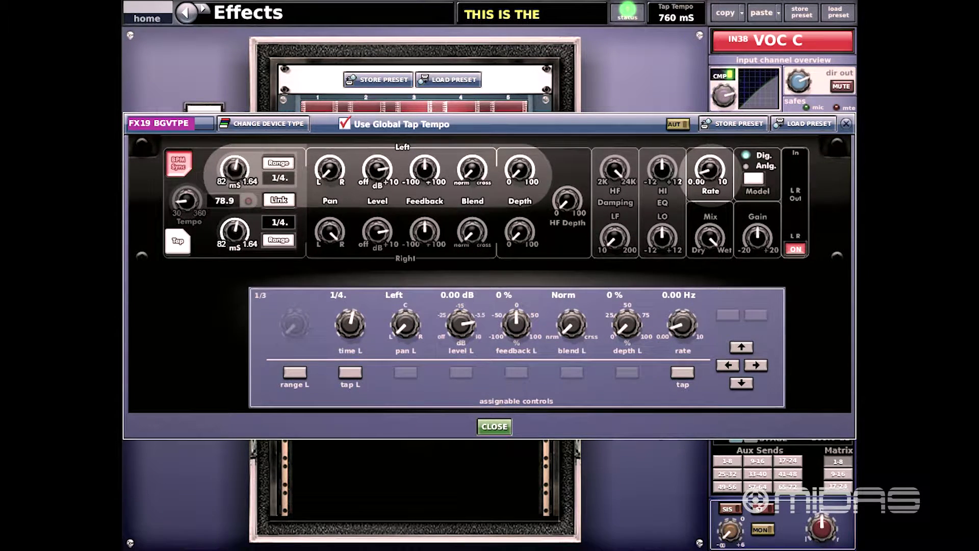
left_click_drag(234, 169, 234, 168)
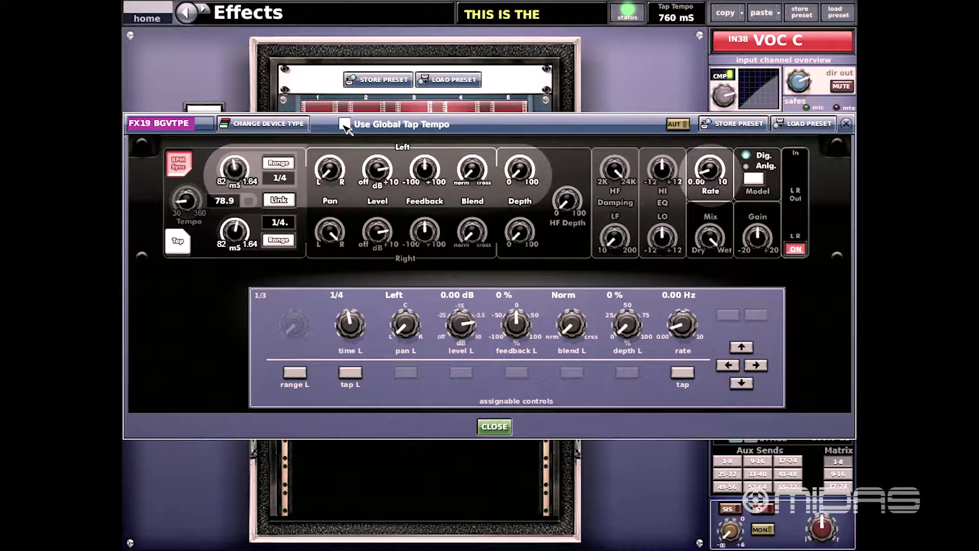
- Tap in a new FX19 delay tempo of 93.9 BPM
left_click(181, 243)
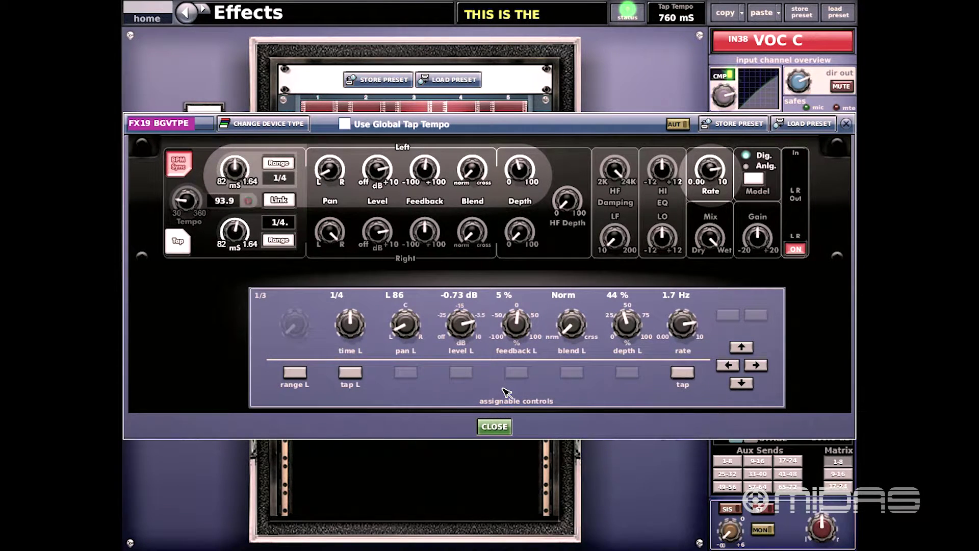
- Link the FX19 right delay time to the left so both read 1/4
left_click(280, 200)
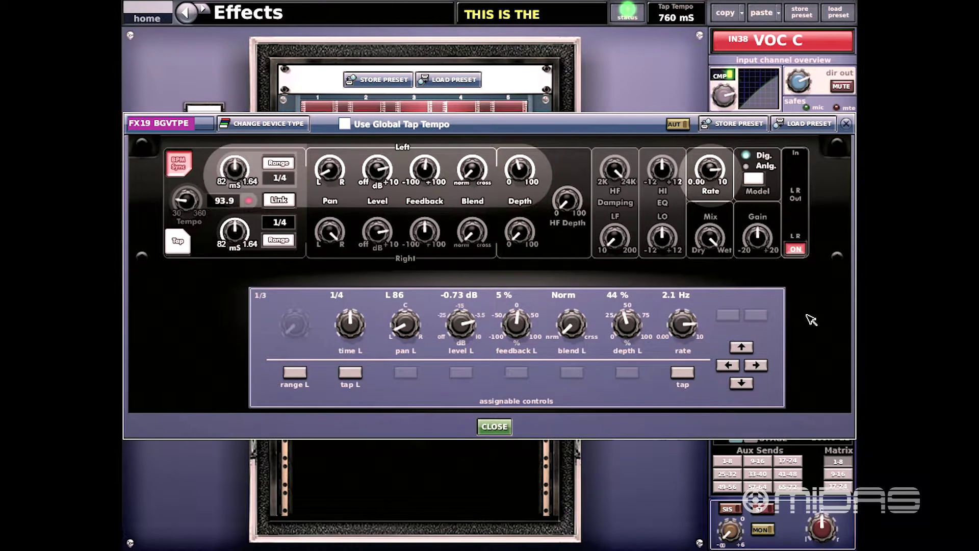
- Advance the assignable controls to page 2 of 3, showing the right-channel delay parameters
key("Down")
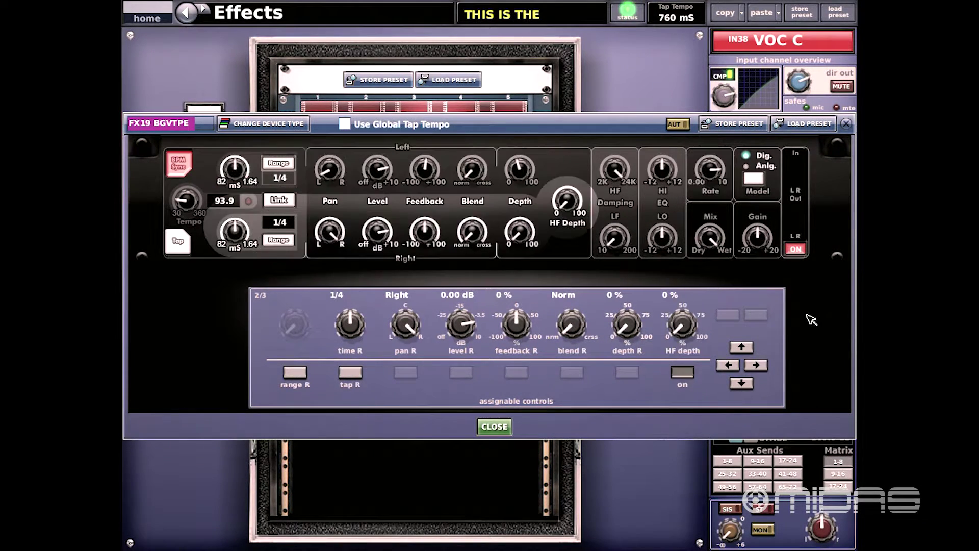